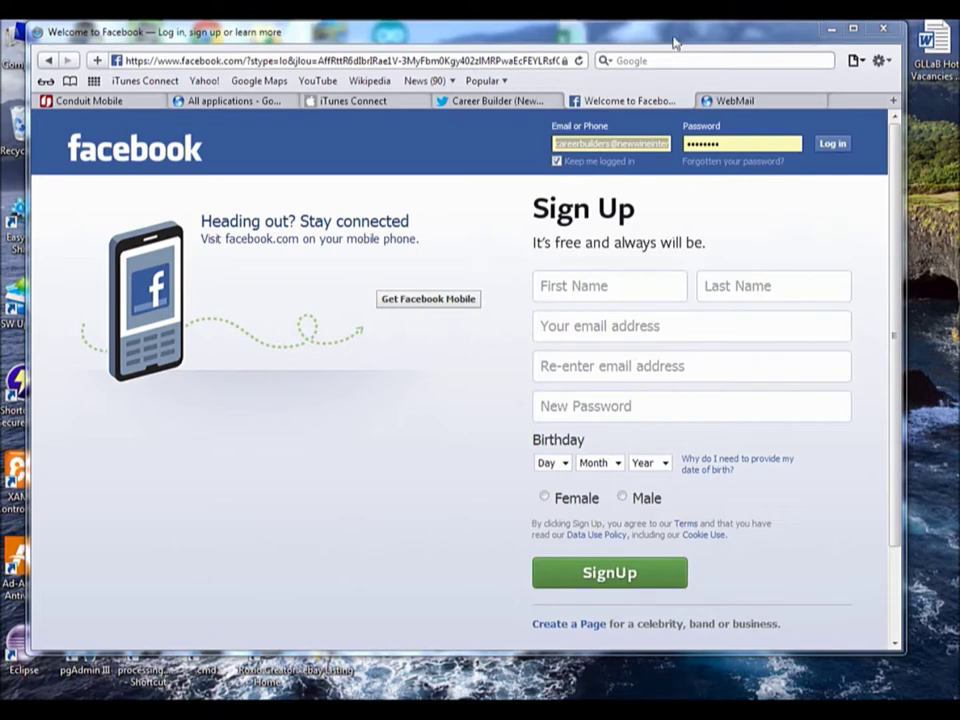
Log in to Facebook with the saved account credentials, keeping the account logged in.
left_click_drag(674, 43, 654, 78)
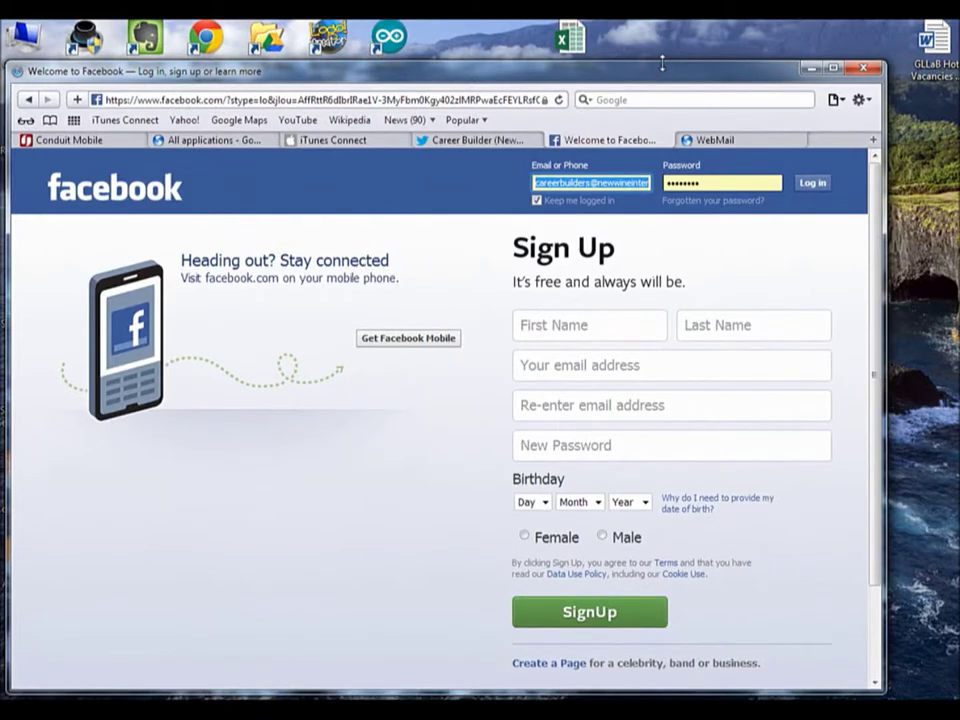
left_click_drag(662, 64, 660, 76)
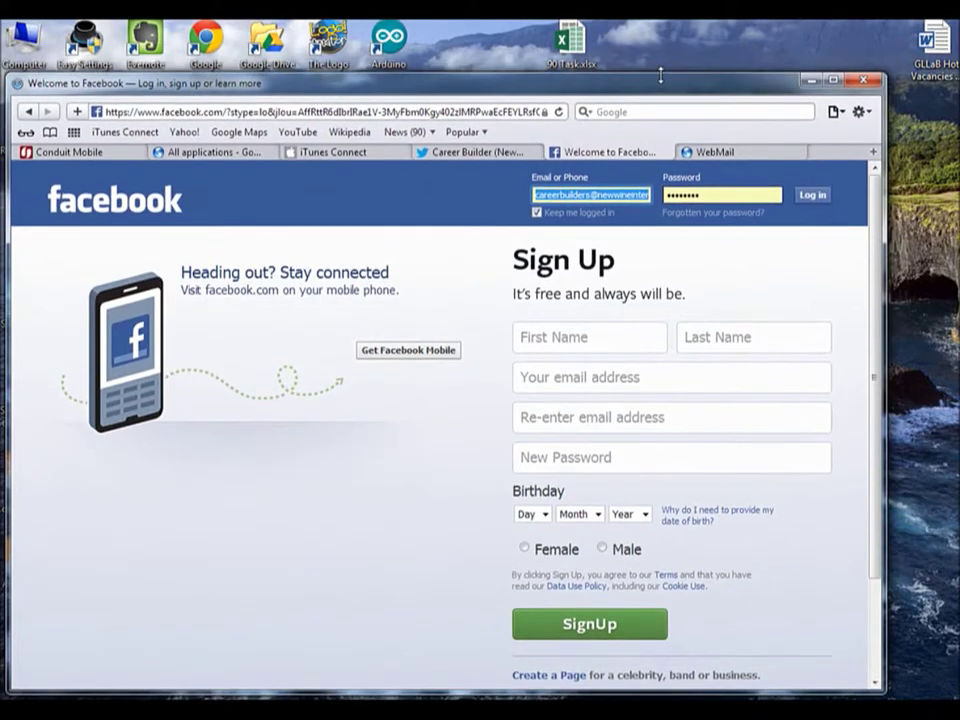
left_click(537, 212)
left_click(592, 194)
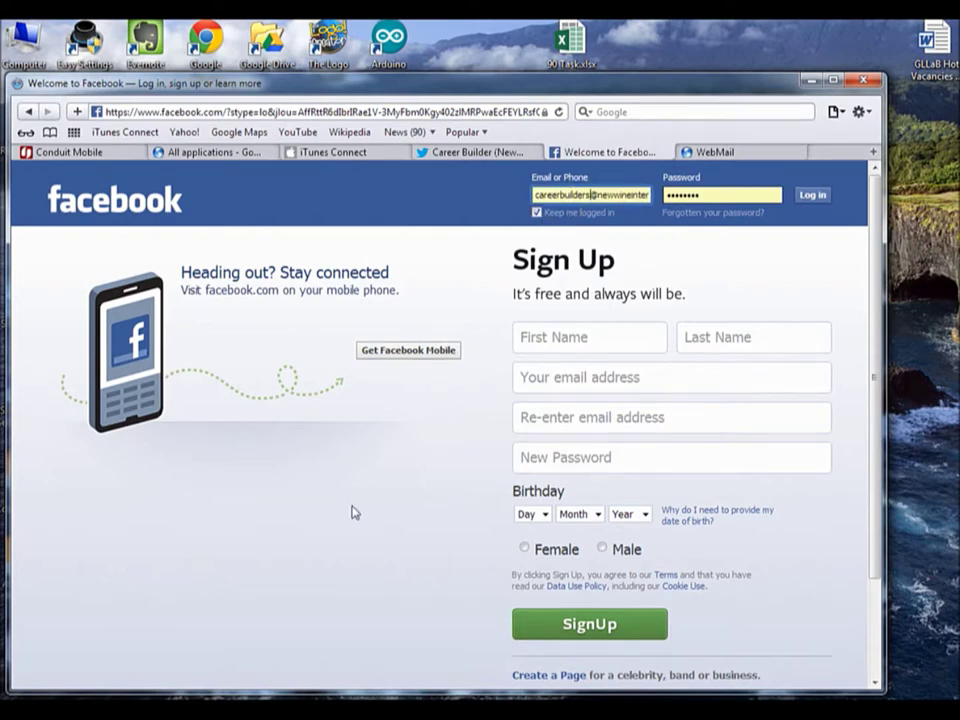
left_click(814, 196)
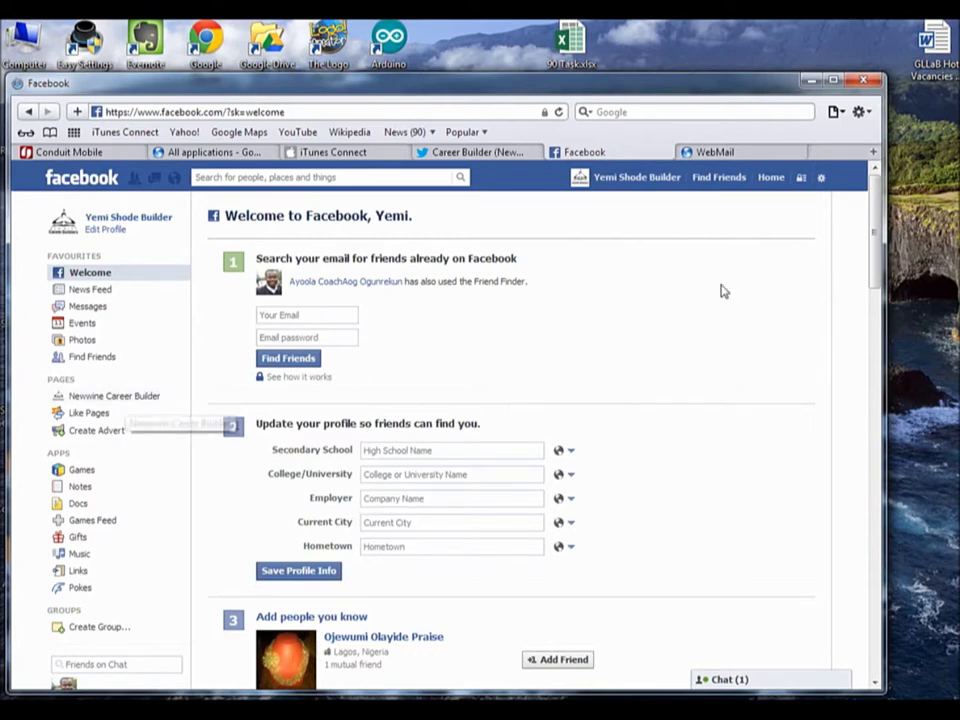
Open the Newwine Career Builder page and switch to using Facebook as that page, closing the tour notice.
left_click(820, 180)
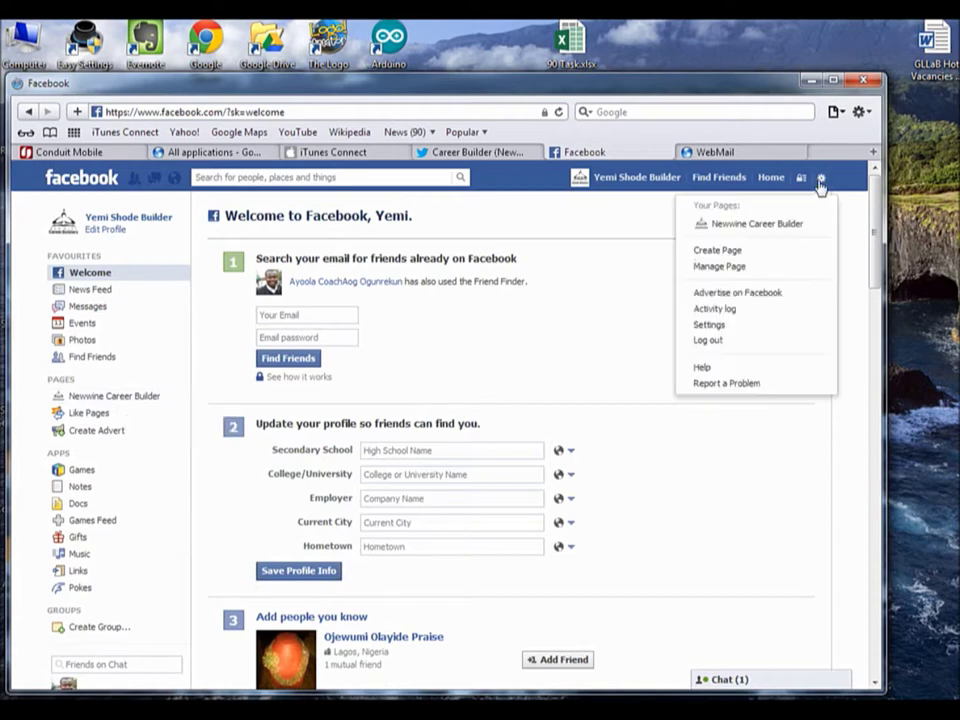
left_click(779, 227)
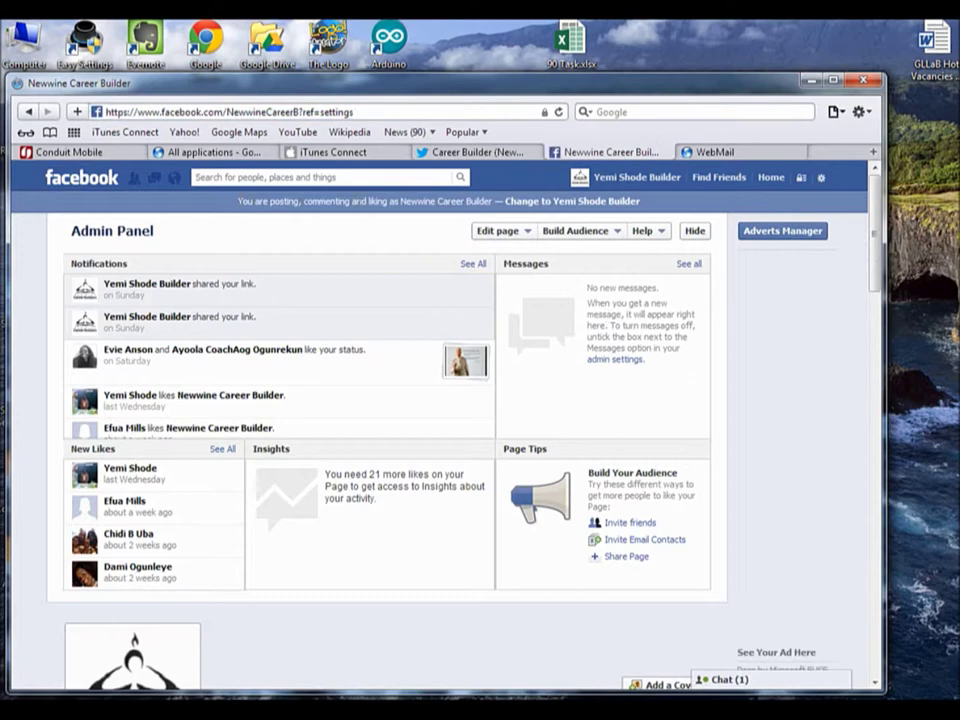
left_click(529, 233)
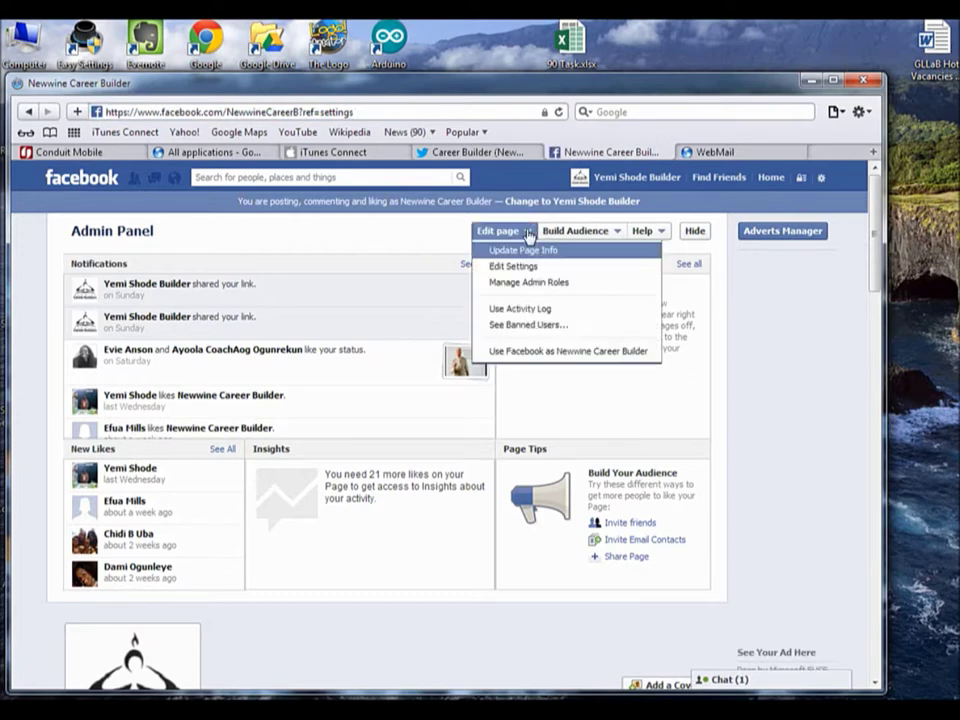
left_click(537, 352)
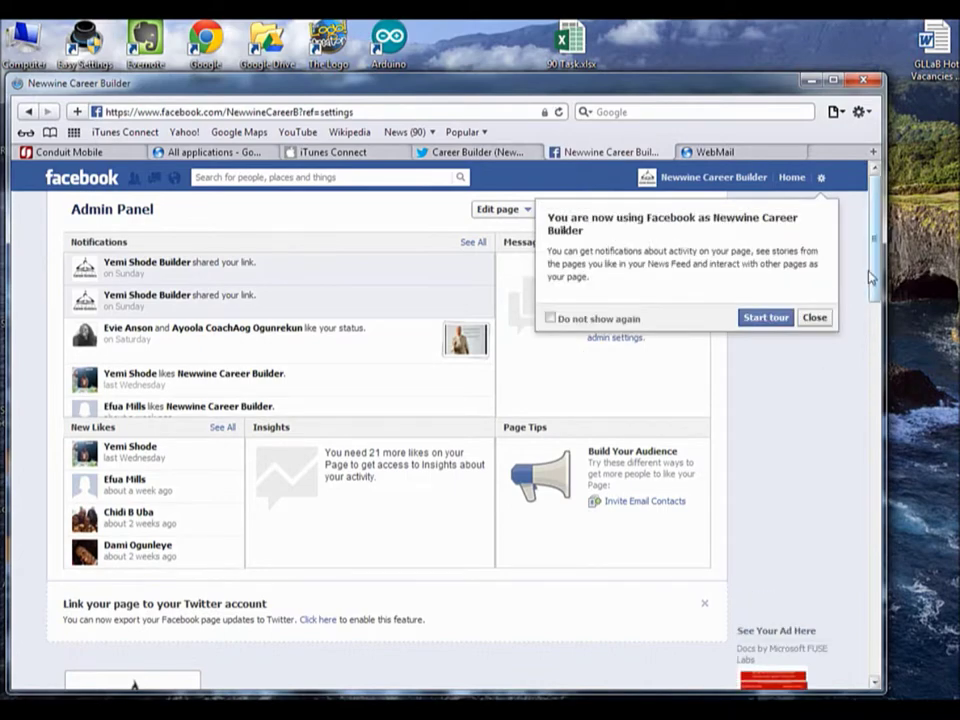
left_click(814, 317)
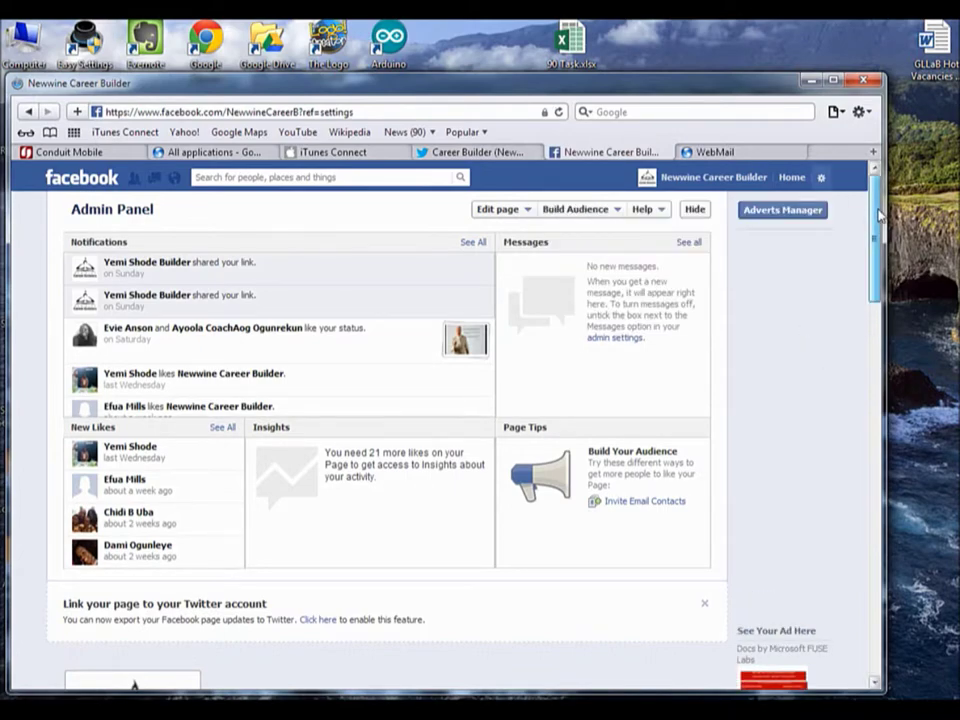
Open the Docs app on the Newwine Career Builder page and switch back to the personal profile.
left_click_drag(877, 210, 870, 328)
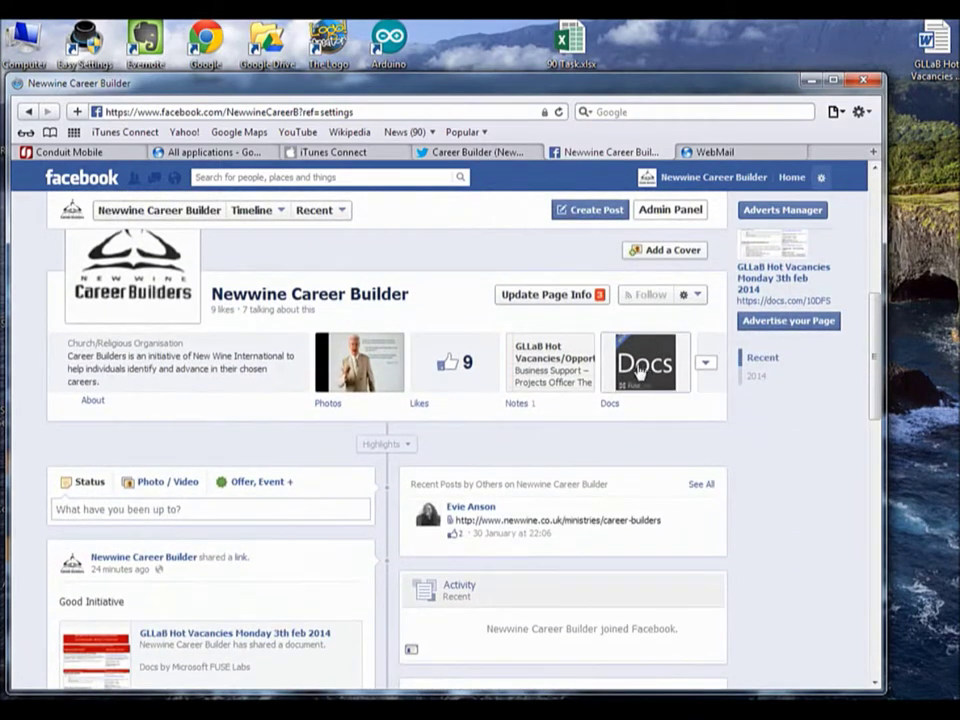
left_click(640, 371)
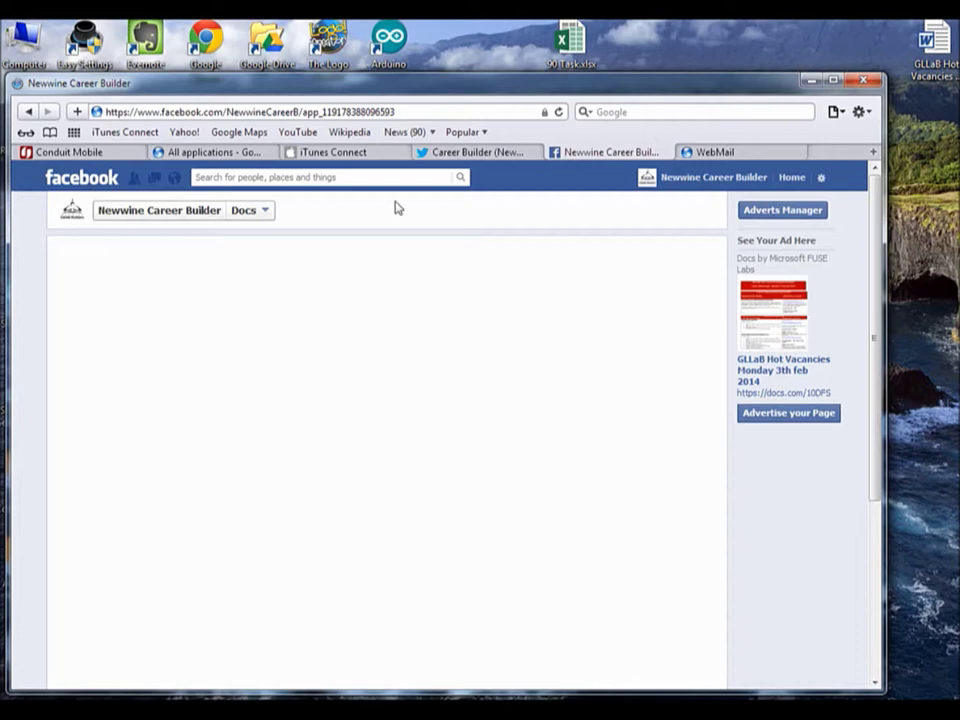
left_click(820, 182)
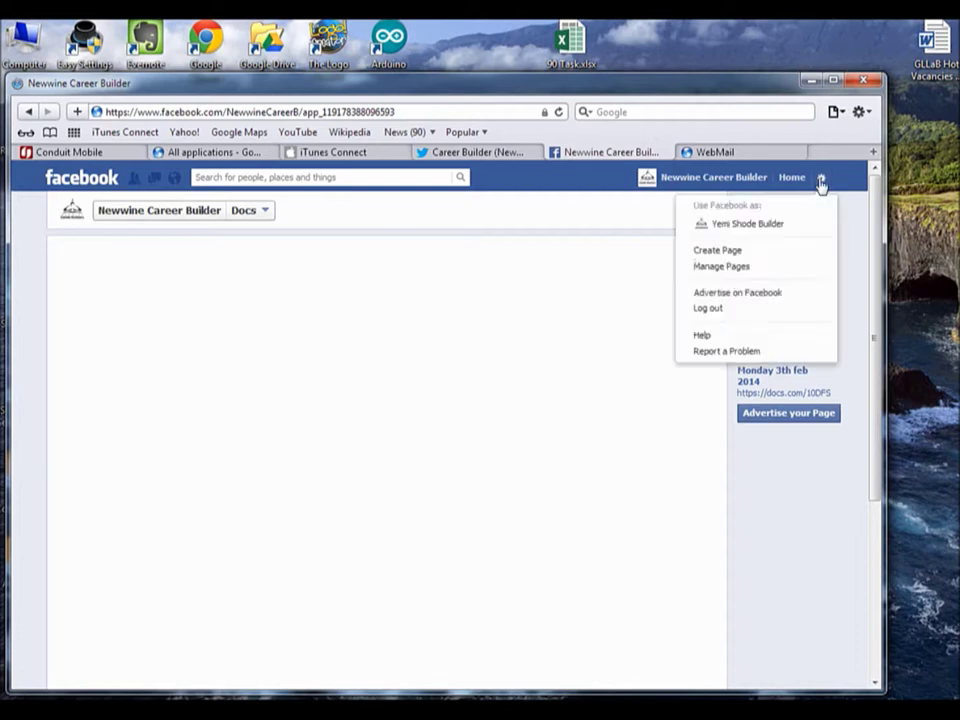
left_click(757, 228)
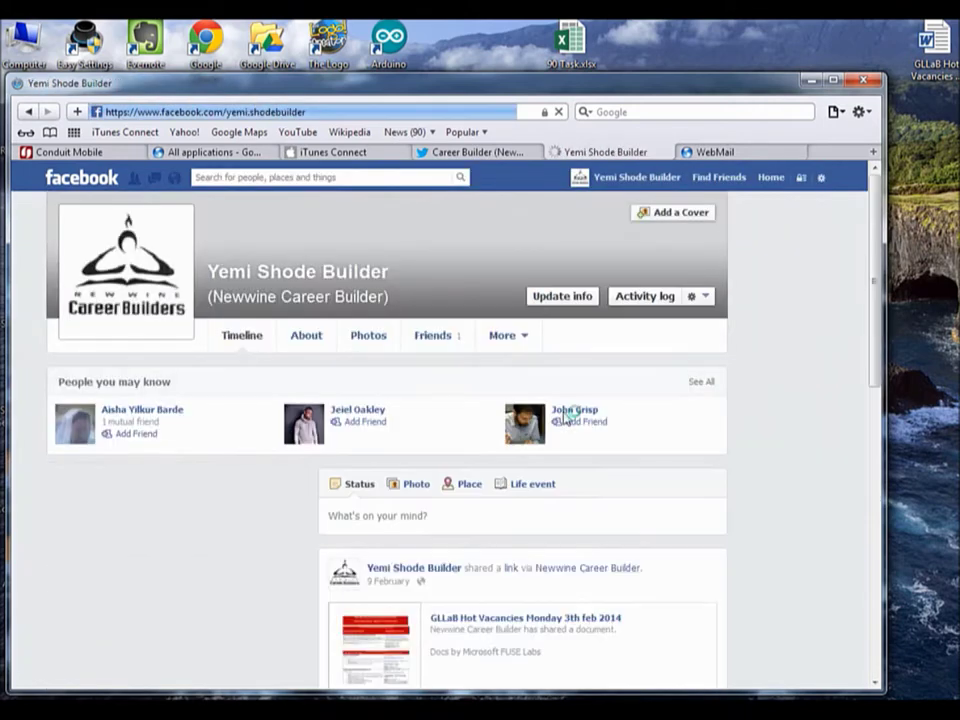
Open the Docs page from the likes listed on the personal profile.
scroll(808, 410, "down", 10)
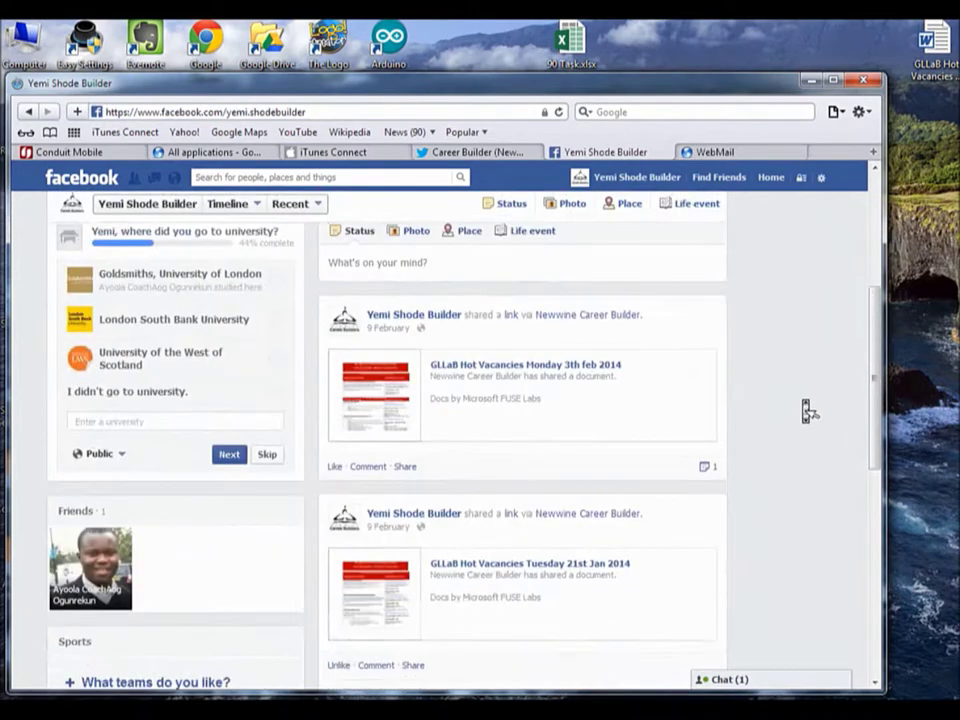
scroll(808, 410, "down", 5)
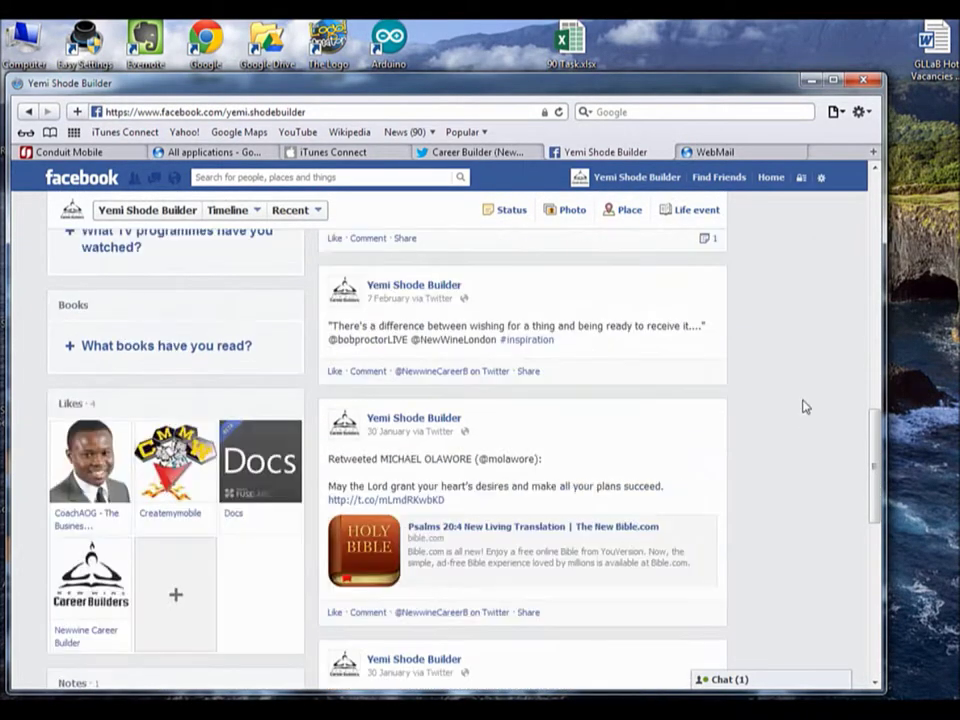
left_click(265, 470)
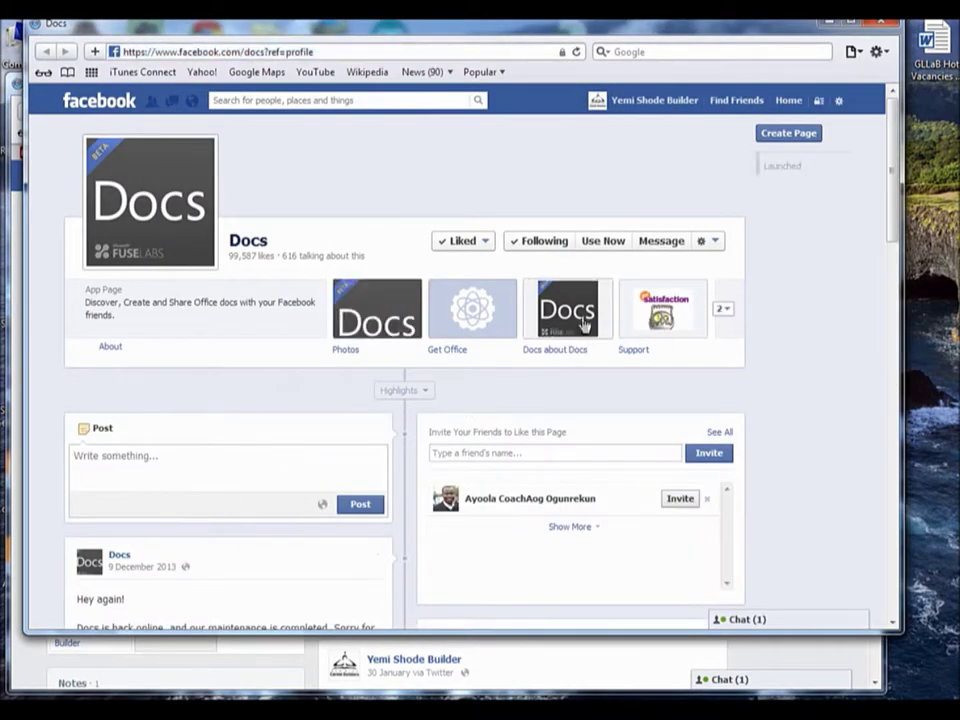
Launch the Docs app from its Facebook page, dismiss the Internet Download Manager warning and close the window.
left_click(603, 241)
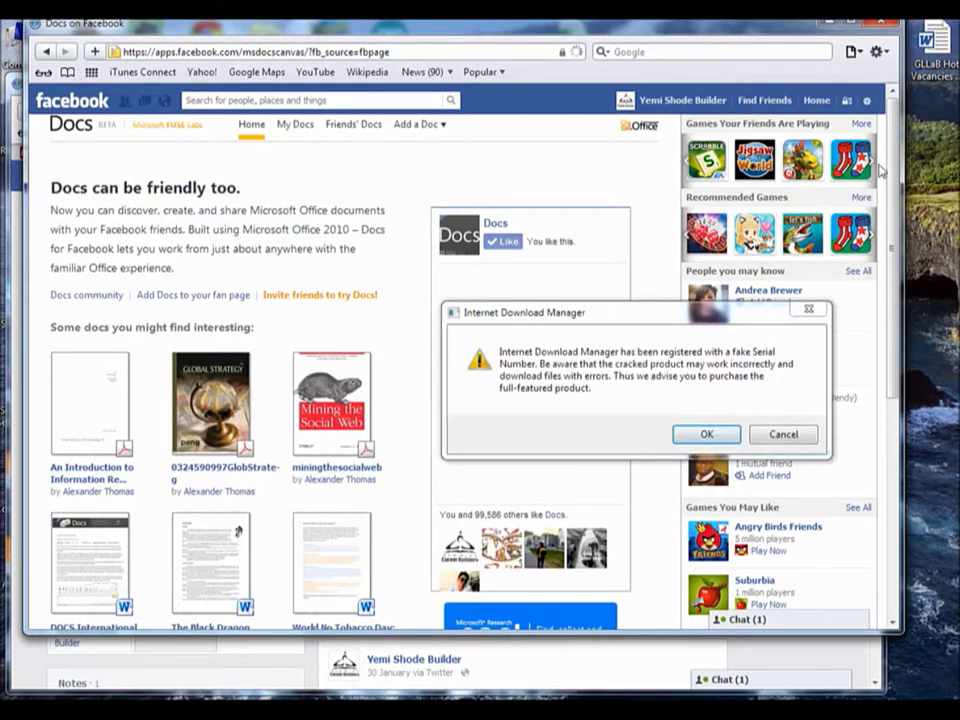
key("Return")
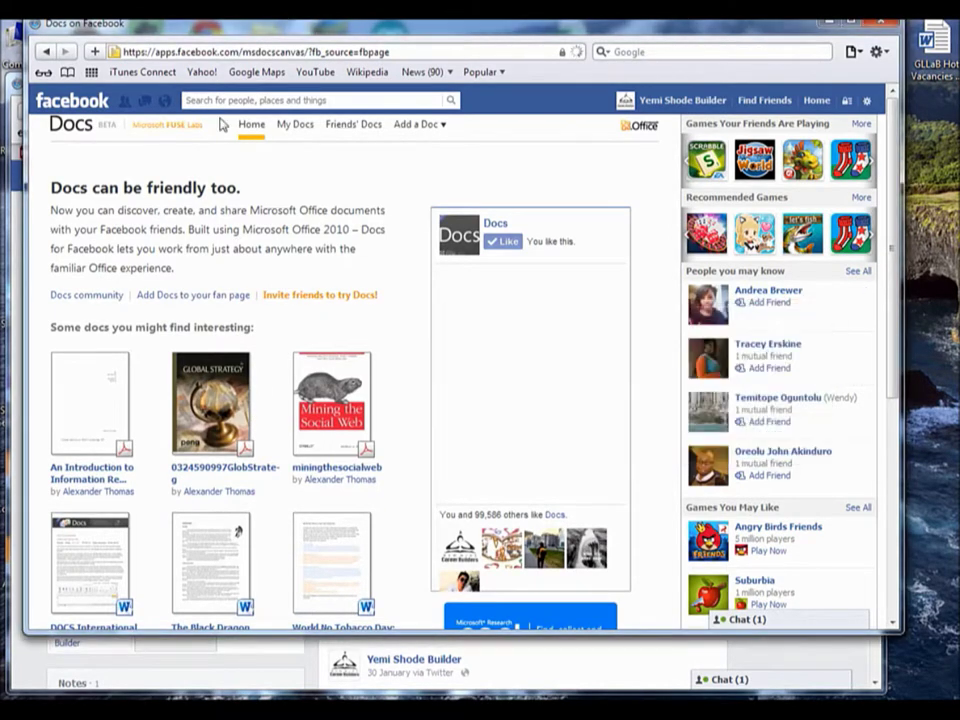
left_click(879, 27)
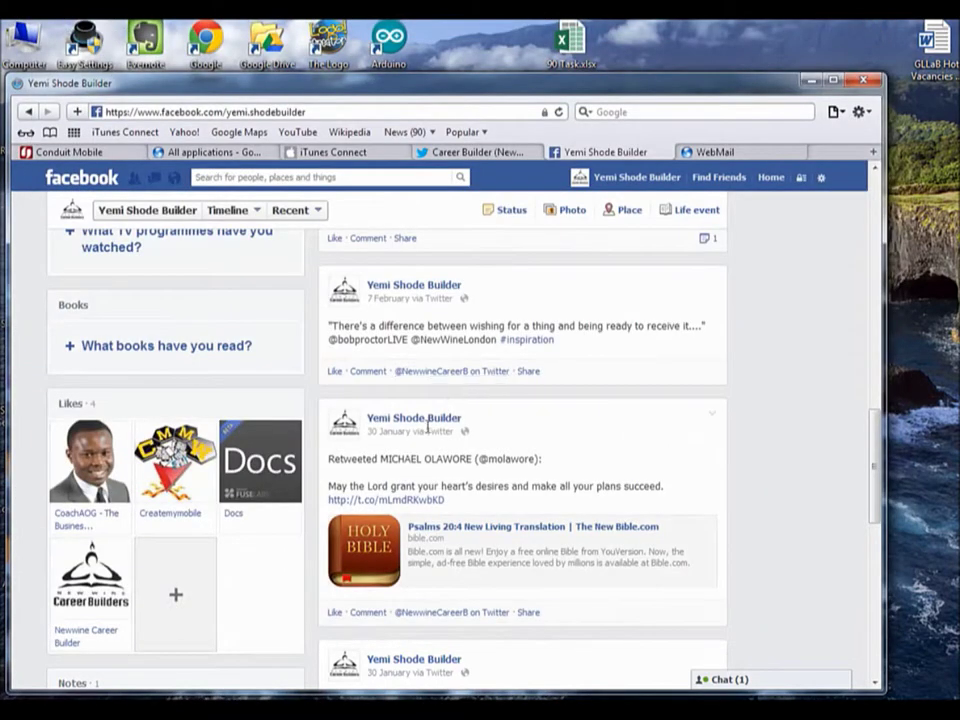
Return to the Newwine Career Builder page and use Facebook as that page.
left_click(822, 182)
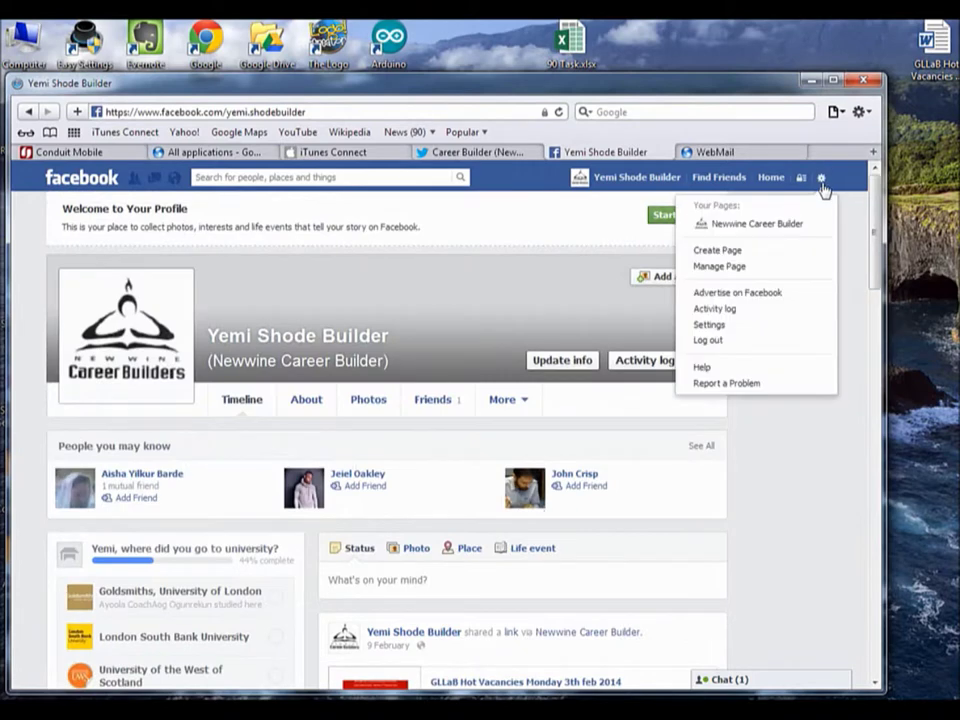
left_click(766, 225)
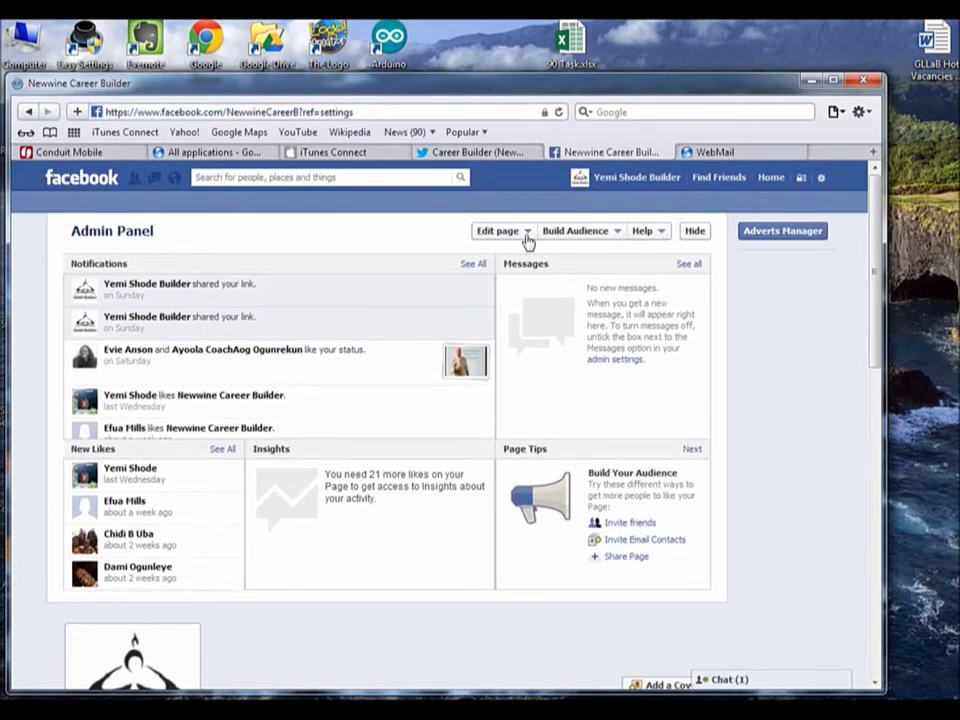
left_click(527, 239)
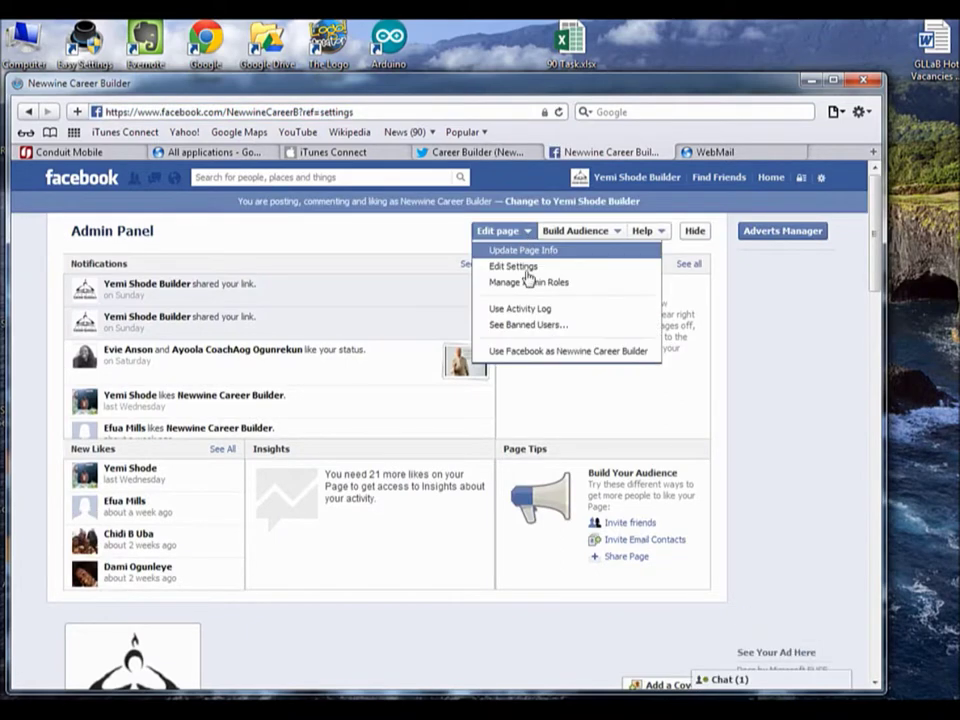
left_click(517, 355)
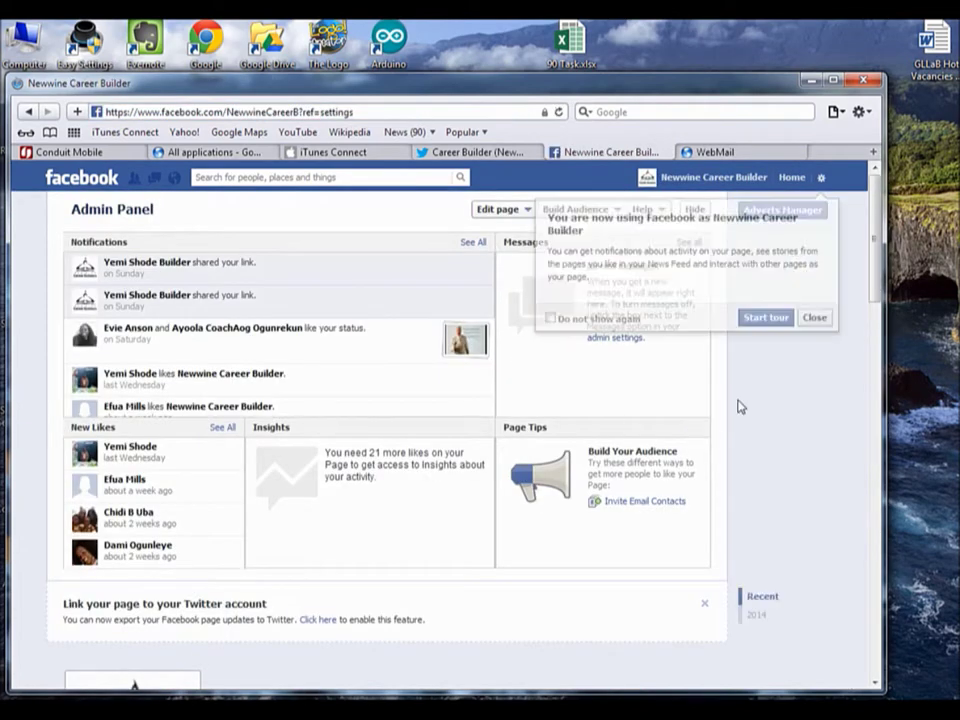
Open the page's Docs app and follow its link to the Docs.com site.
scroll(740, 408, "down", 3)
scroll(742, 410, "down", 3)
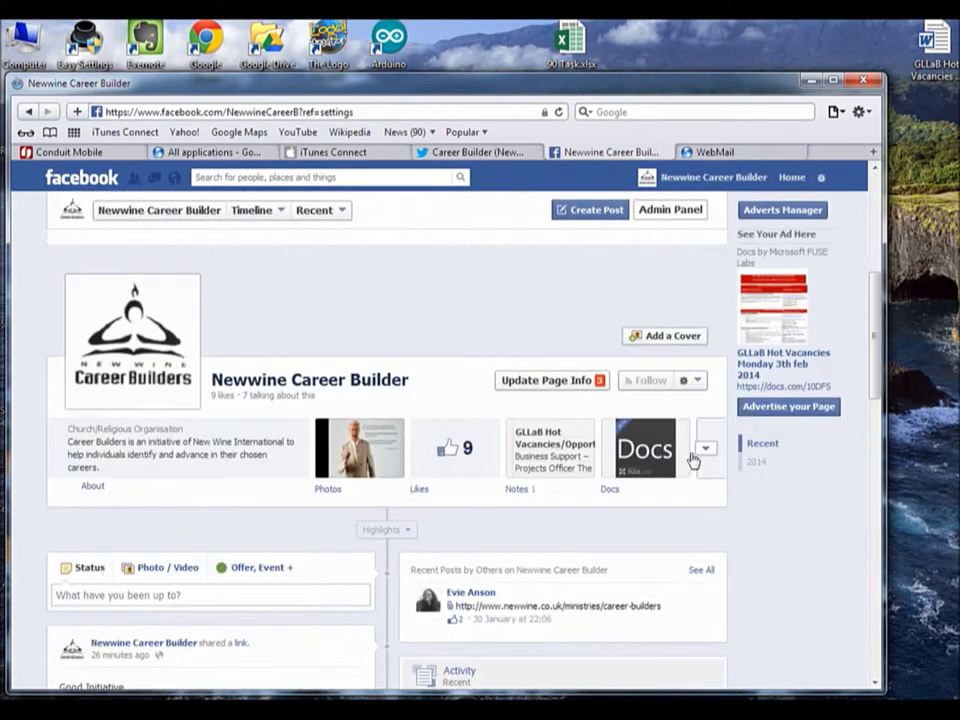
left_click(631, 457)
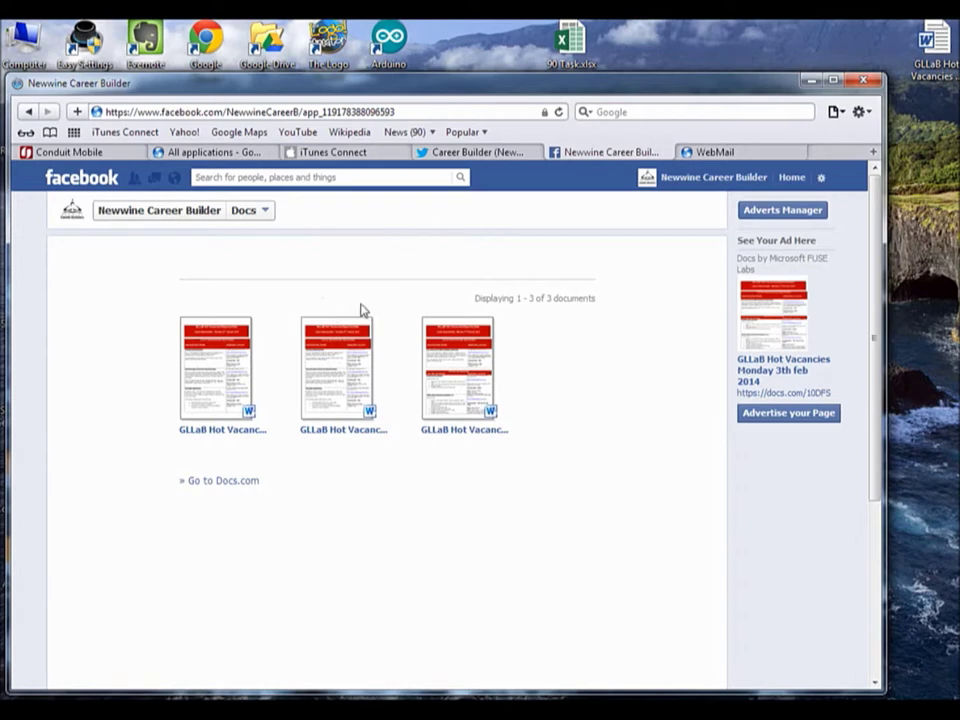
left_click(227, 484)
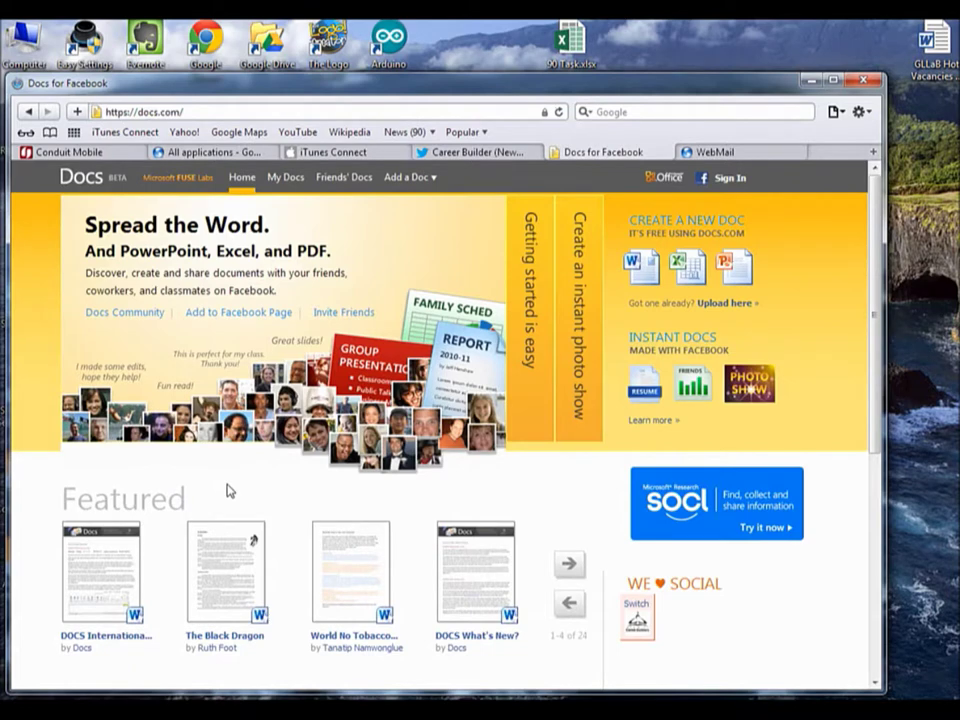
Start uploading a doc on Docs.com, agreeing to switch from the page to the personal Facebook profile.
left_click(435, 184)
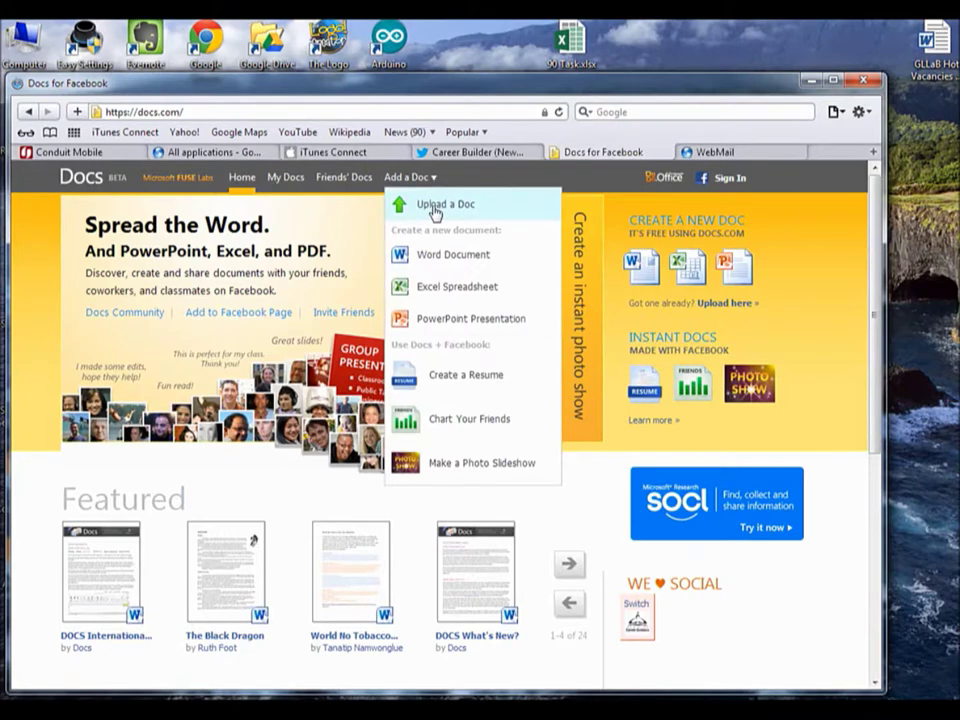
left_click(434, 207)
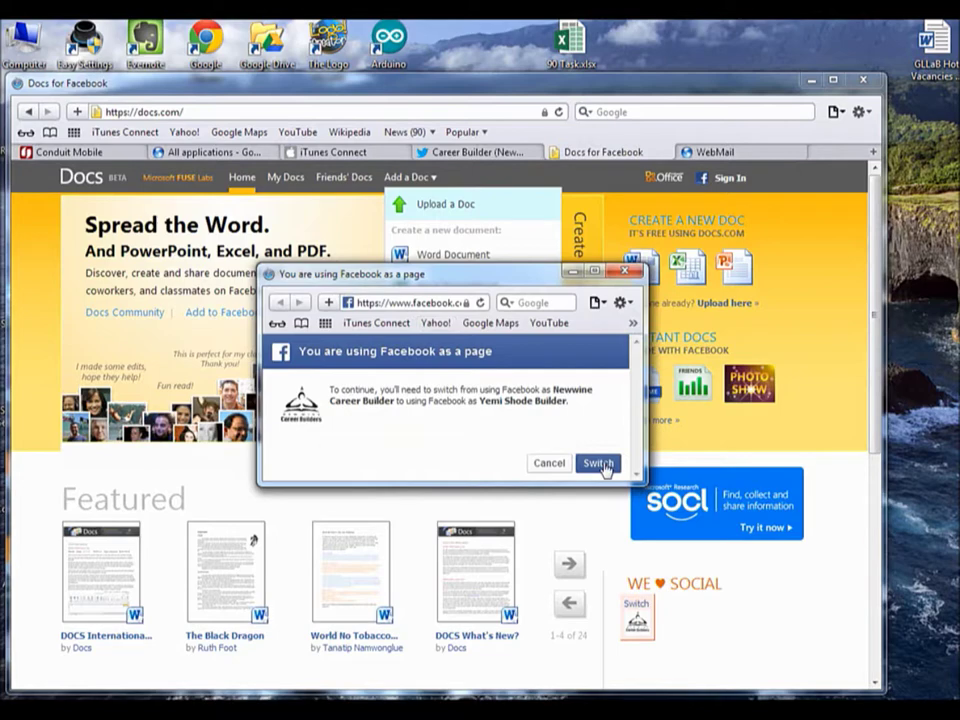
left_click(600, 464)
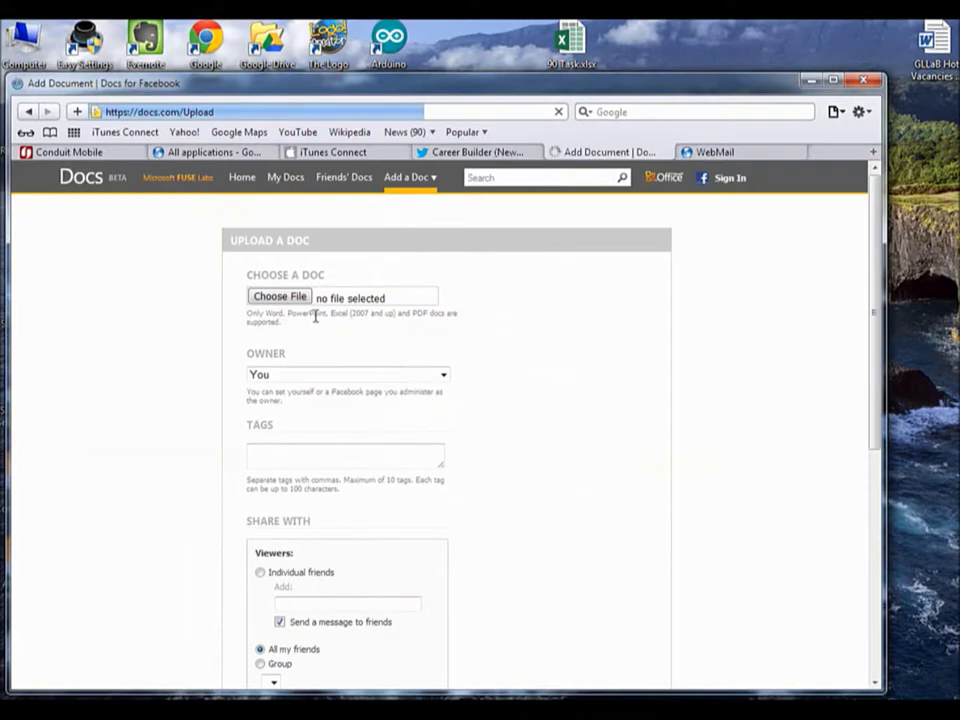
Choose GLLaB Hot Vacancies Tuesday 21st Jan 2014.doc from the Desktop as the document to upload.
left_click(298, 301)
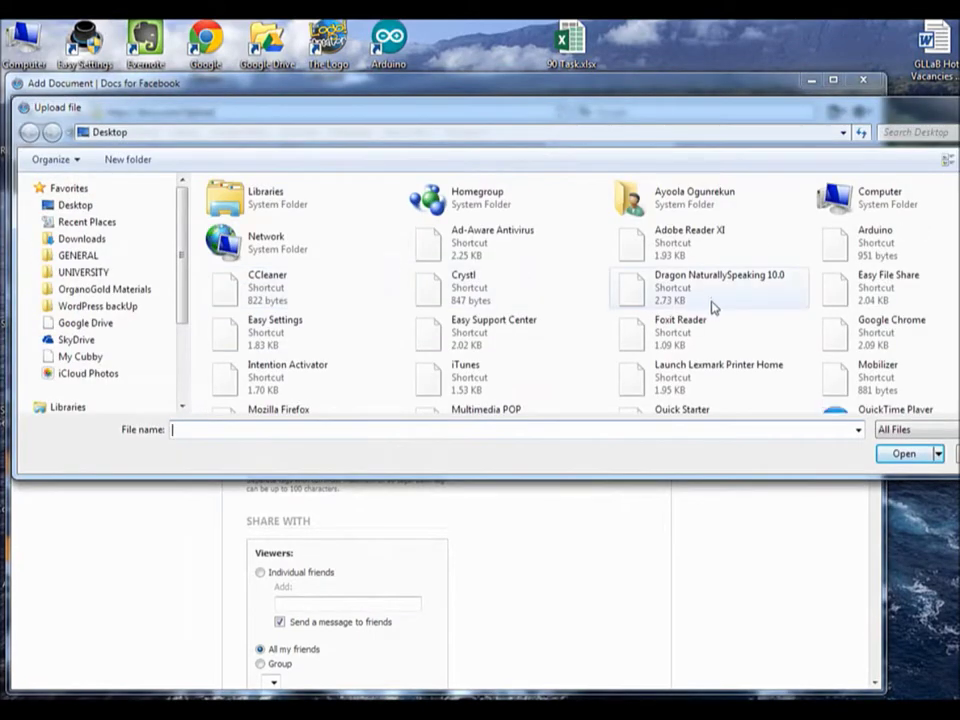
left_click(711, 306)
key("g")
key("l")
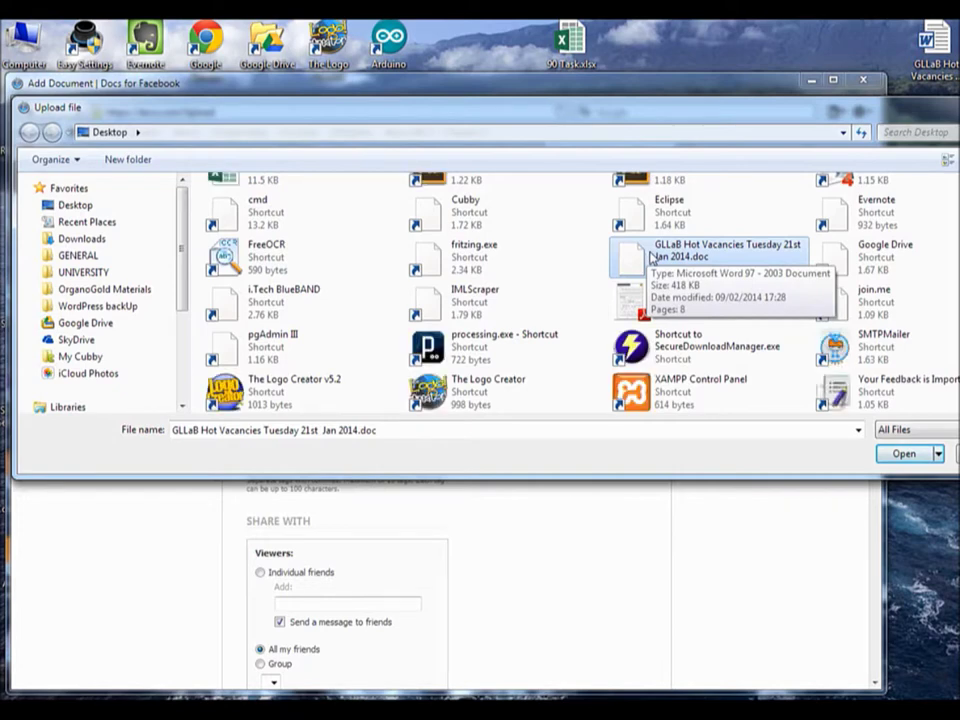
double_click(653, 258)
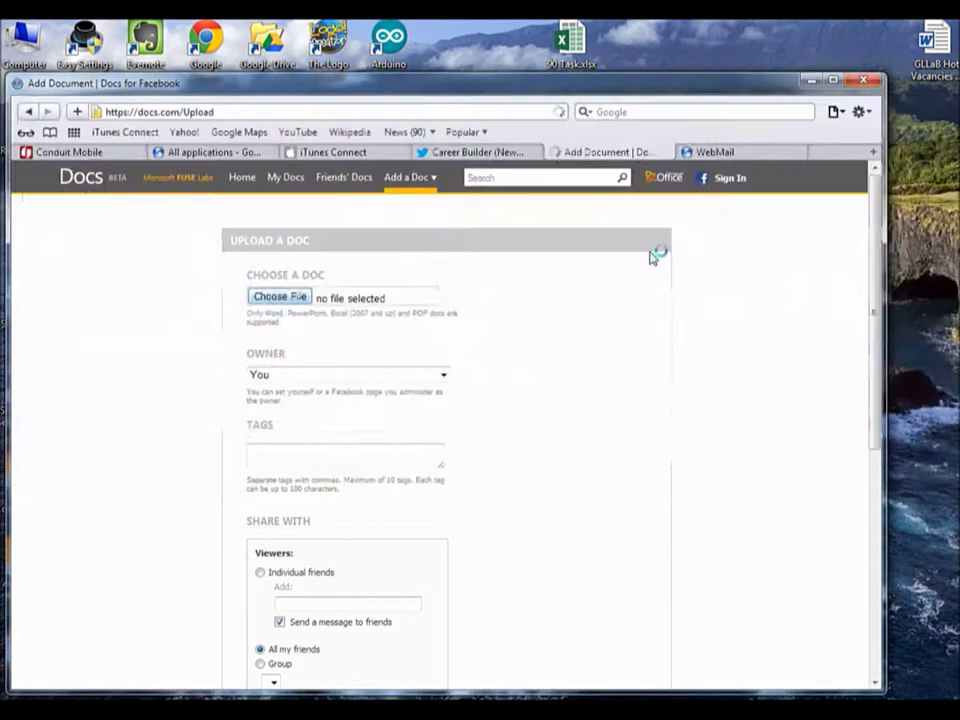
Set the uploaded document's owner to Newwine Career Builder and view the sharing options.
left_click(330, 374)
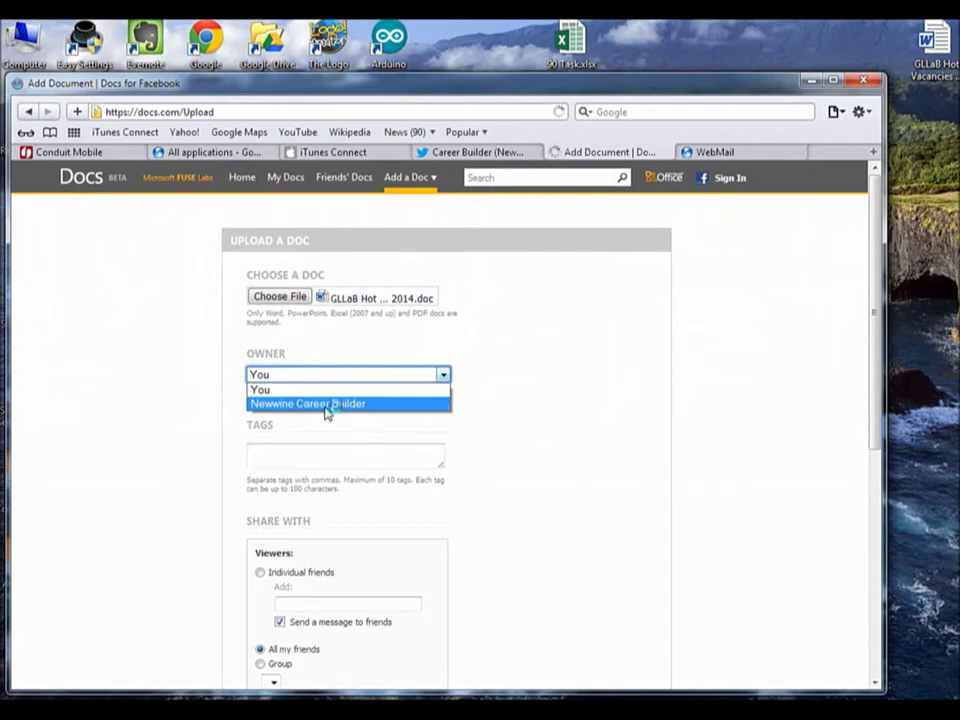
left_click(327, 405)
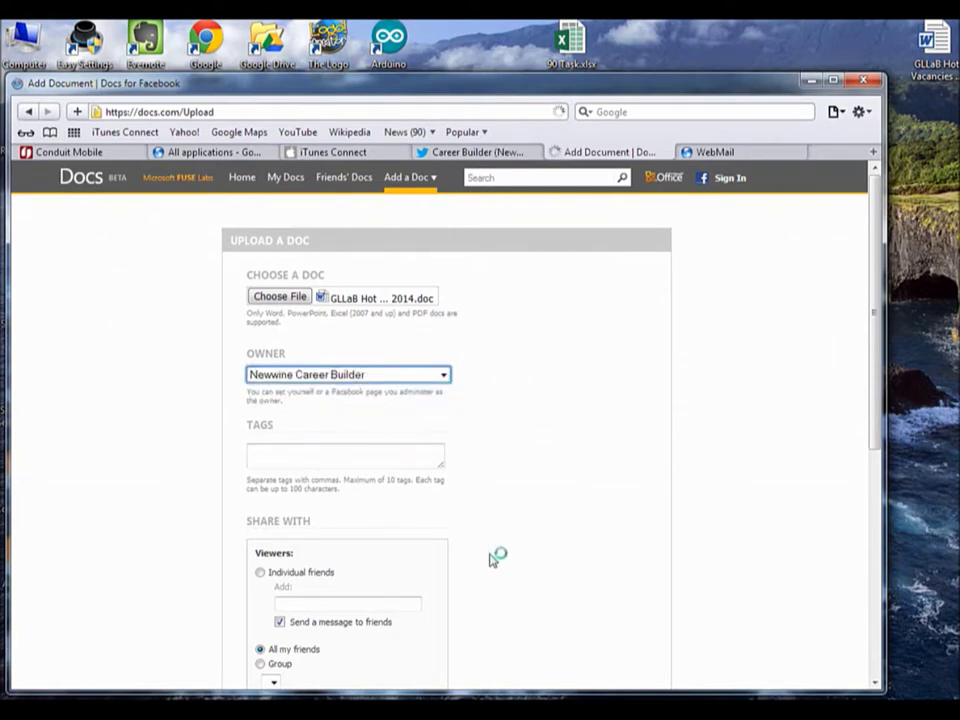
scroll(493, 558, "down", 2)
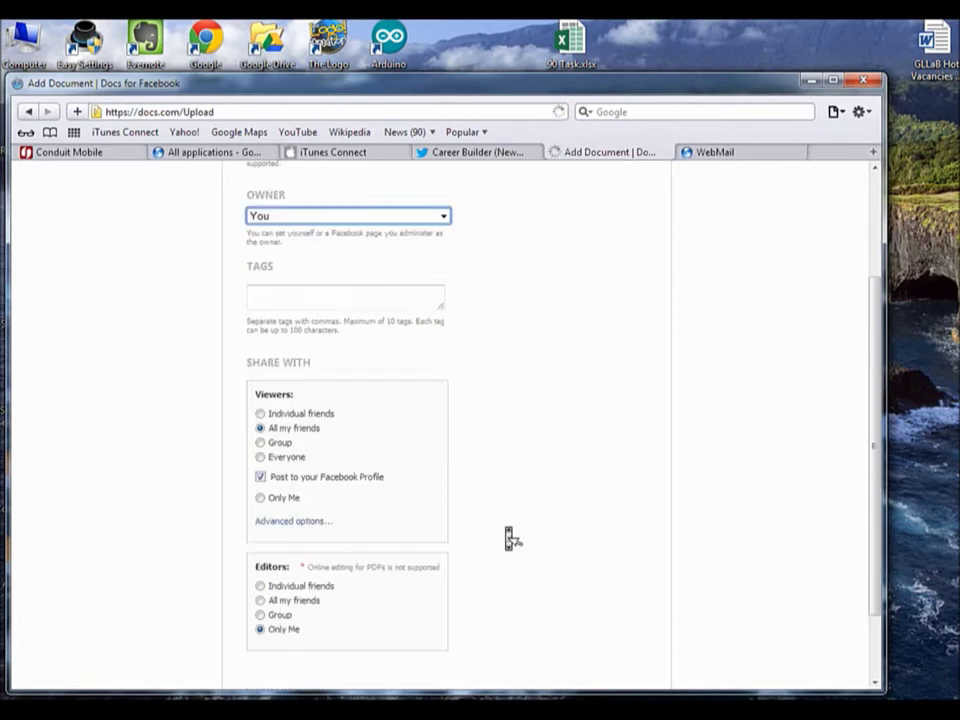
Assign the document to Newwine Career Builder as owner, keeping viewers at Everyone and posting to the Facebook Page, and upload it.
scroll(510, 538, "down", 2)
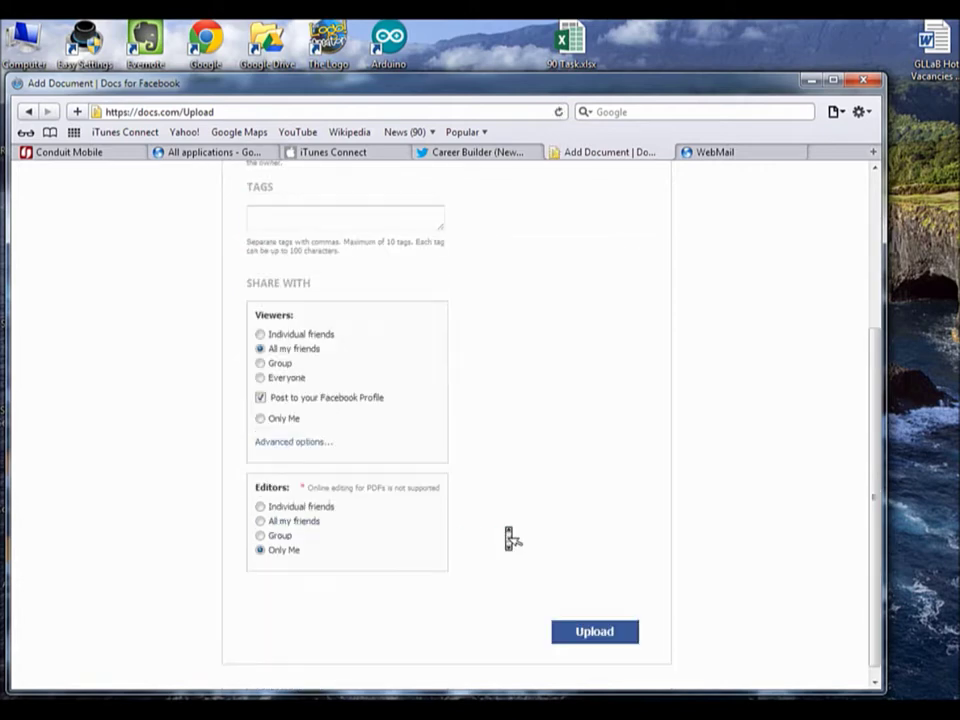
scroll(508, 534, "up", 4)
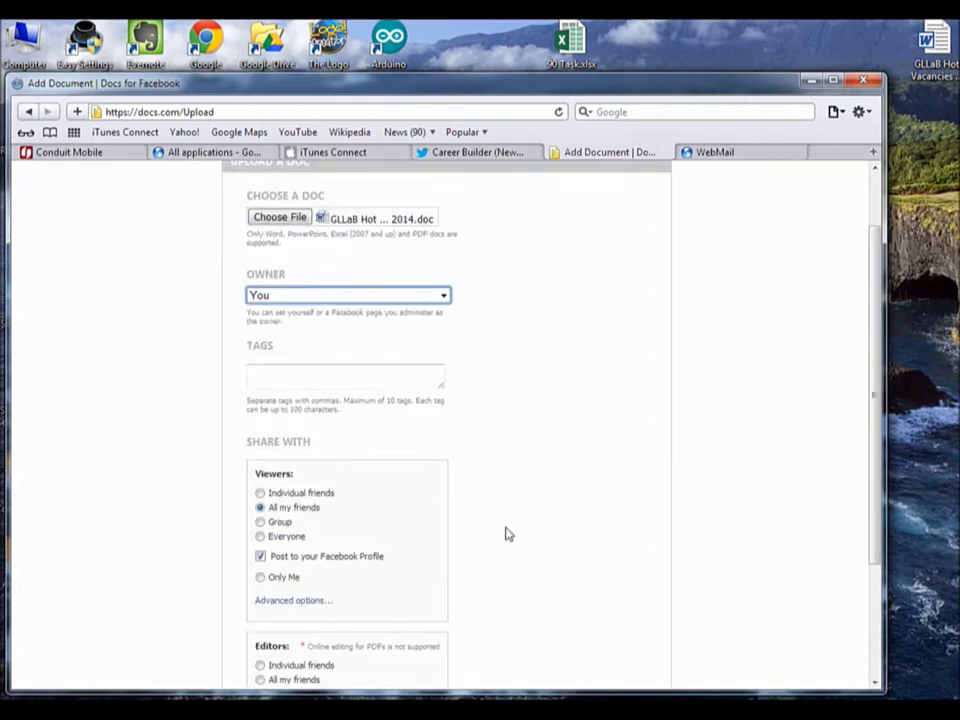
left_click(433, 296)
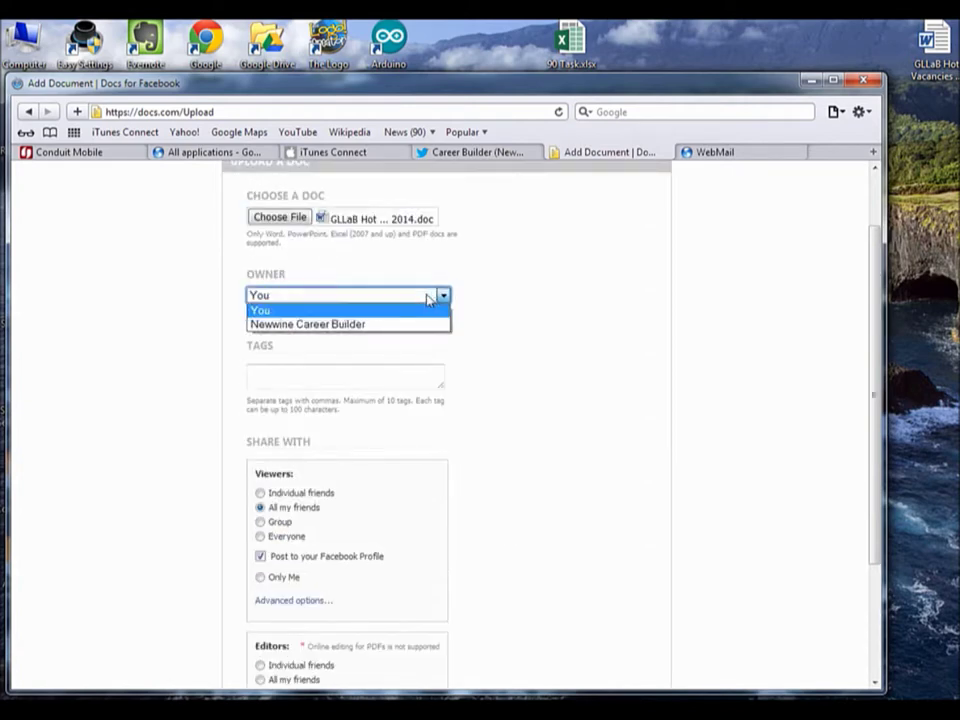
left_click(403, 325)
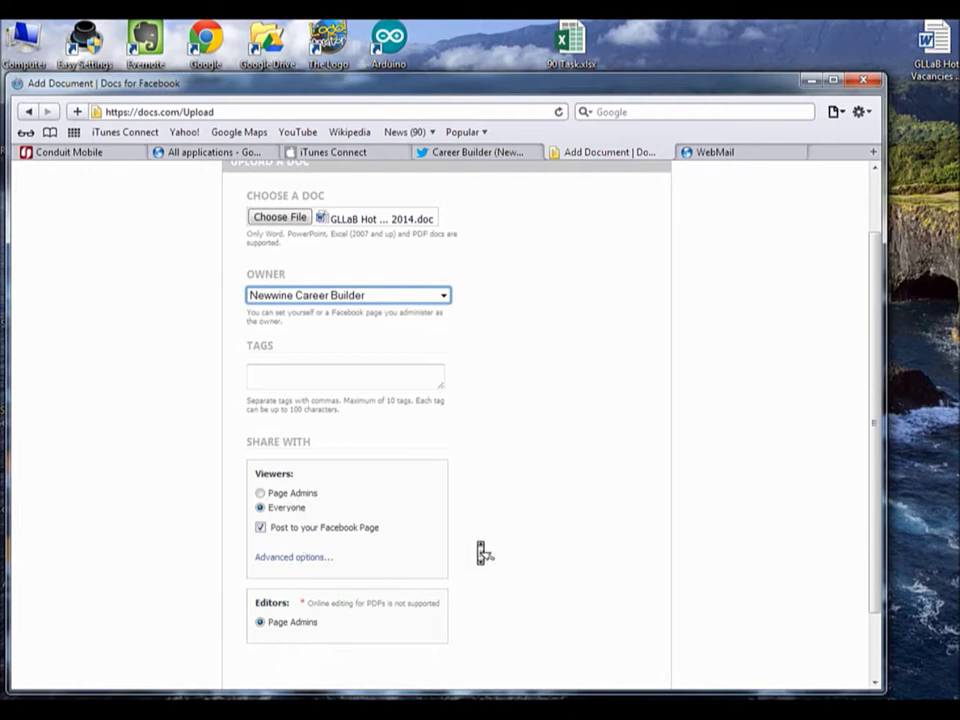
scroll(500, 560, "down", 2)
left_click(594, 624)
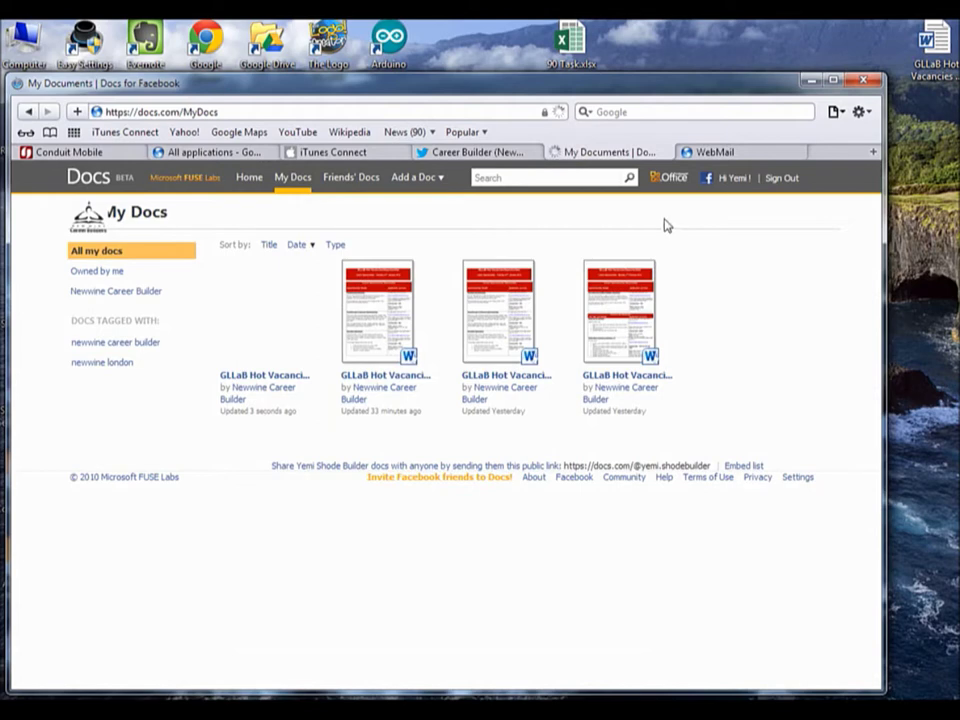
Go from Docs.com to the Facebook profile, open the Newwine Career Builder page and switch to using Facebook as that page.
left_click(738, 180)
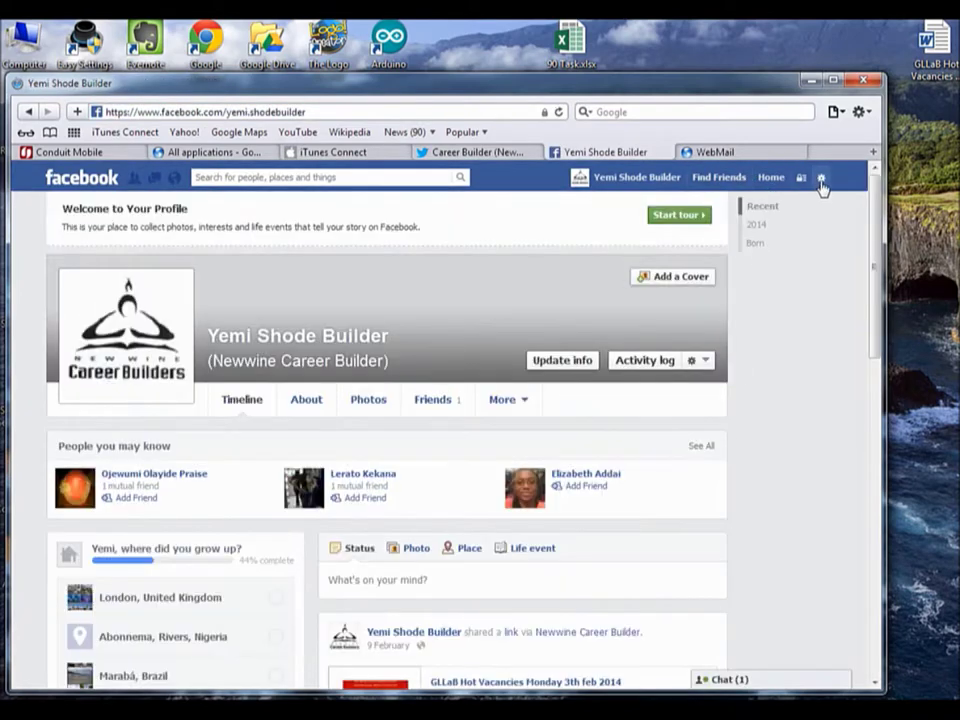
left_click(821, 180)
left_click(757, 224)
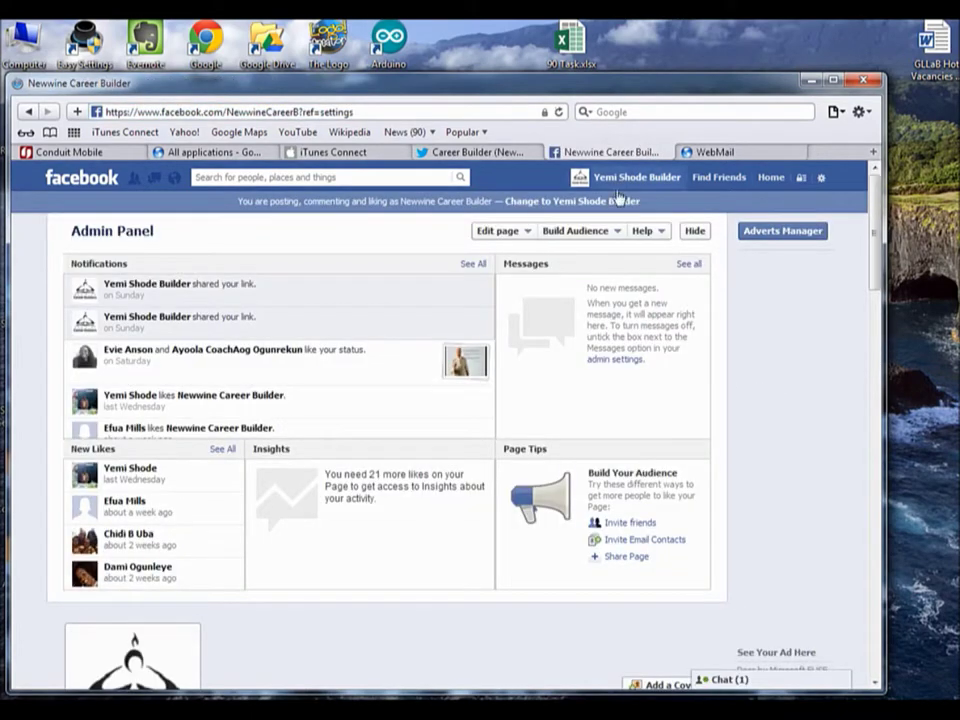
left_click(492, 232)
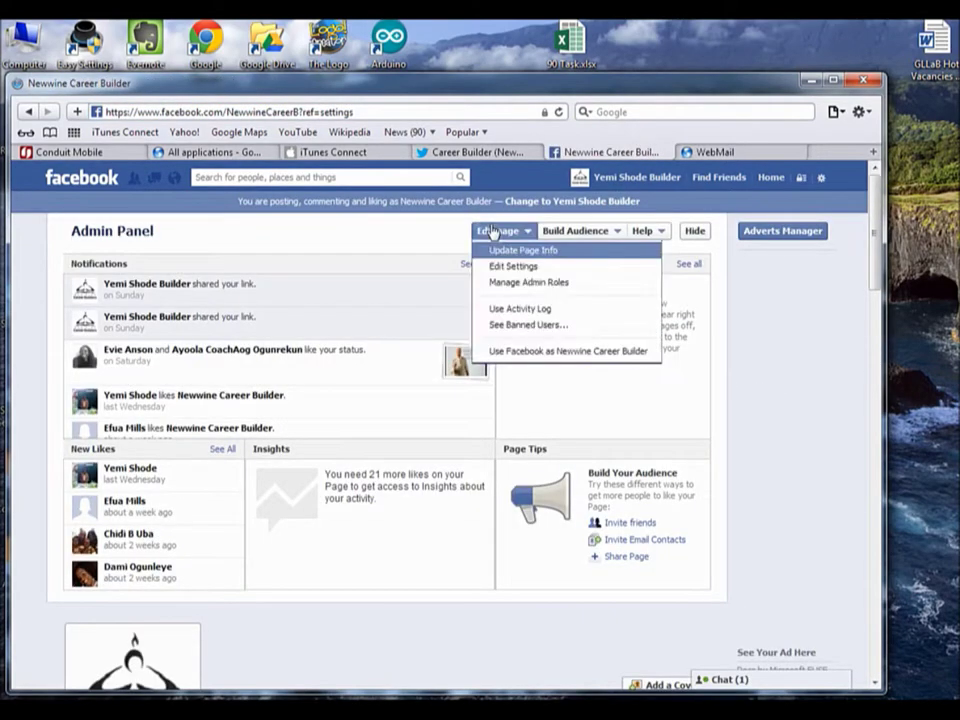
left_click(511, 349)
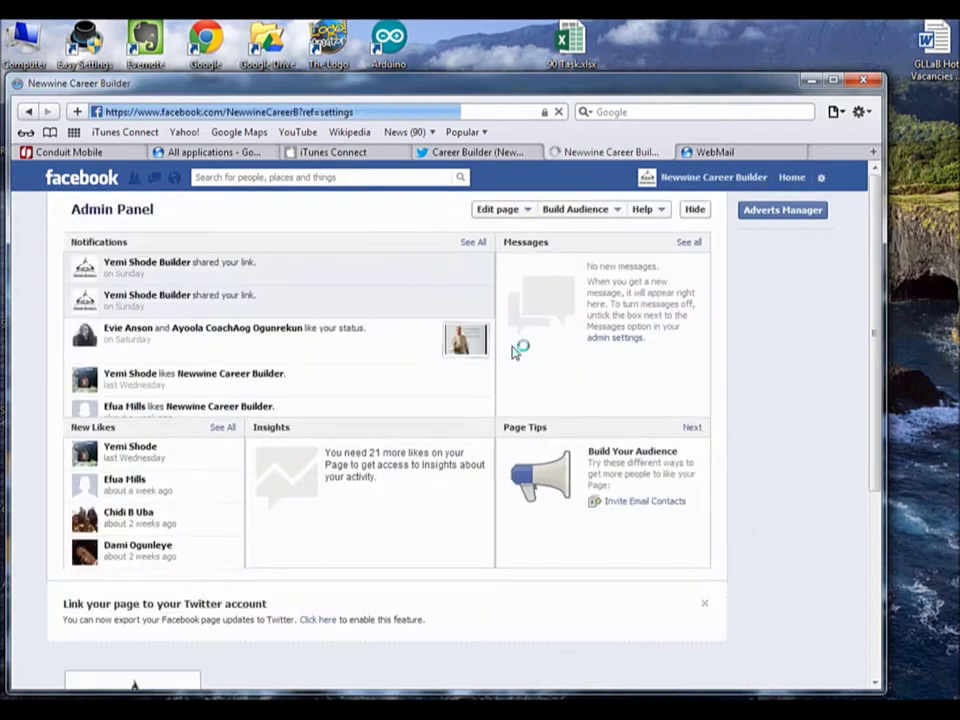
Check the page's timeline for the newly shared vacancies document and dismiss the Internet Download Manager warning.
scroll(513, 350, "down", 6)
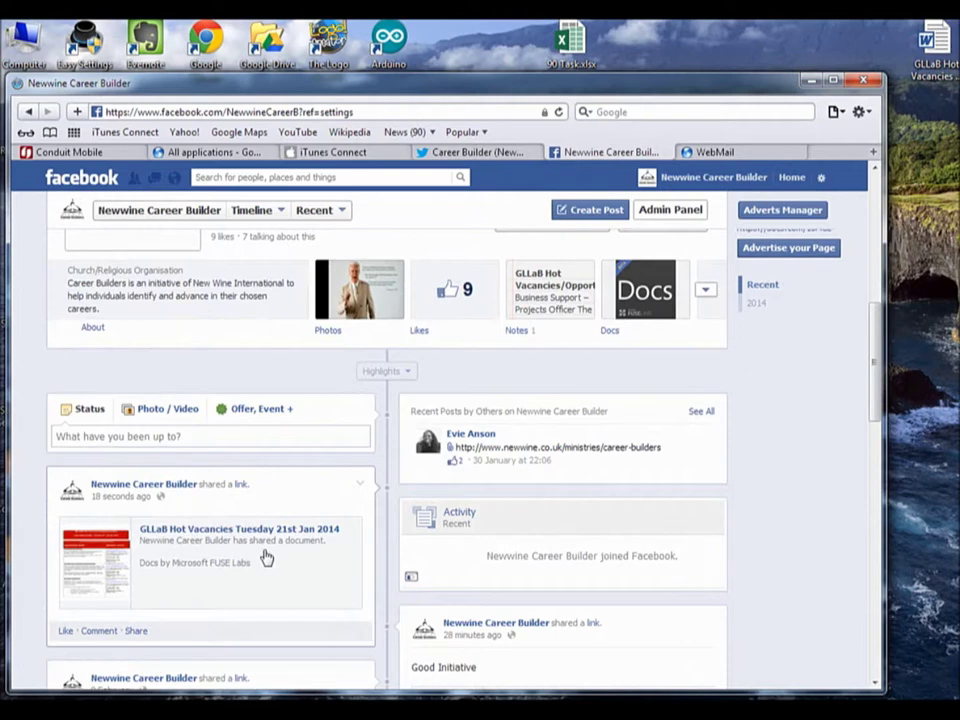
scroll(265, 557, "down", 1)
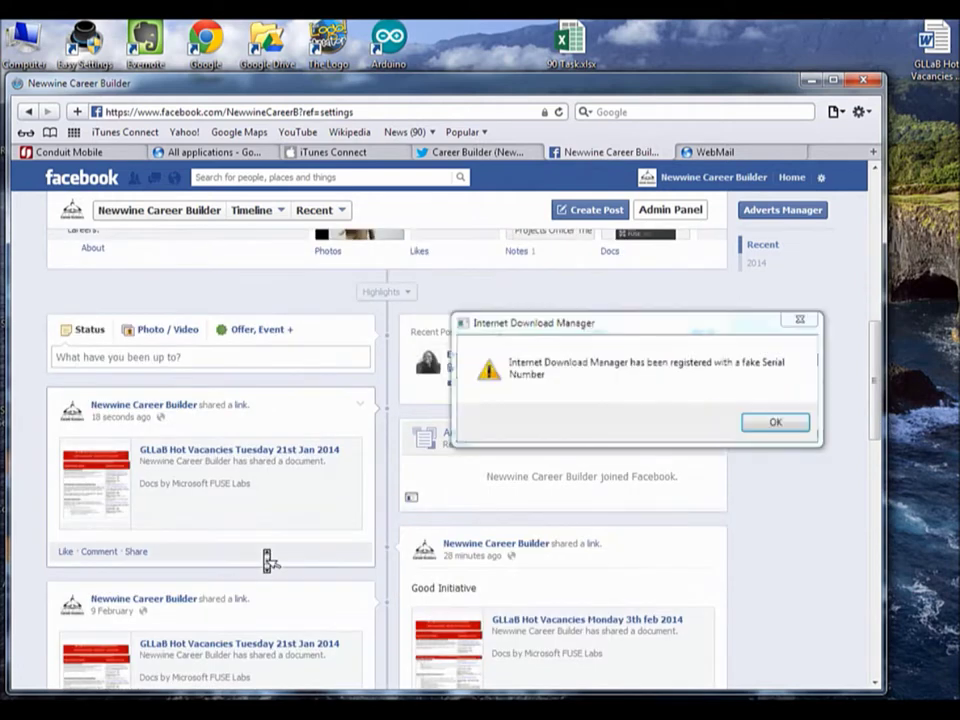
left_click(800, 319)
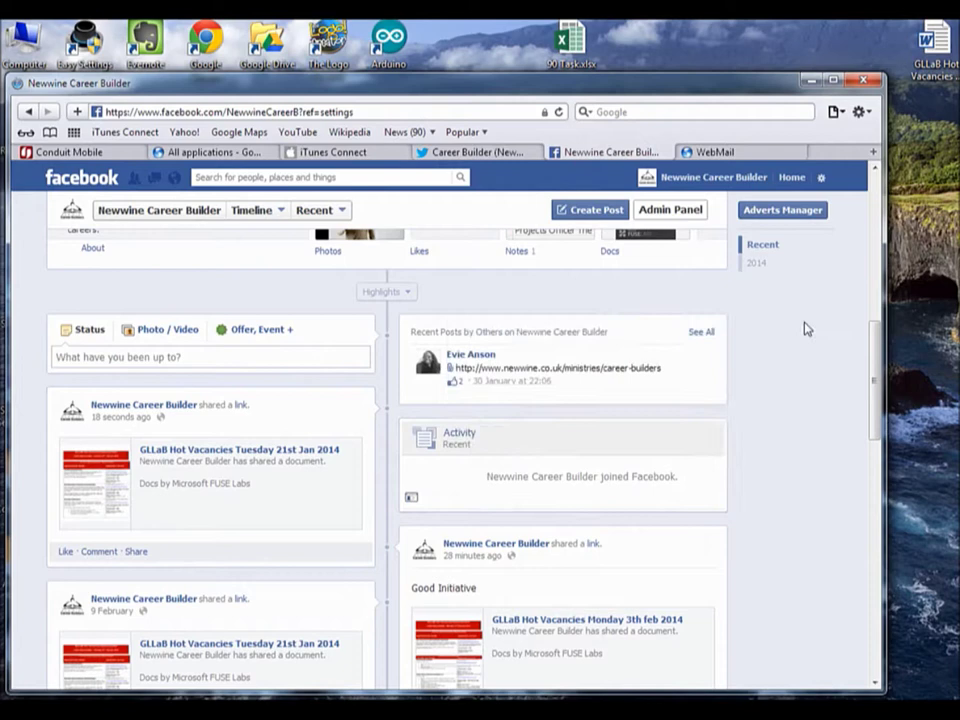